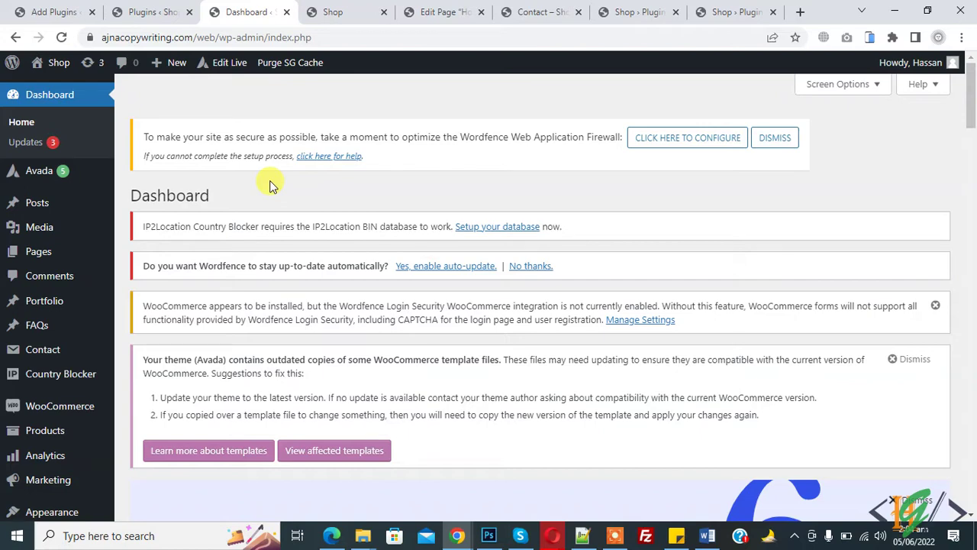
Step: Go to Plugins > Add New from the dashboard sidebar
scroll(271, 186, down, 4)
mouse_move(79, 296)
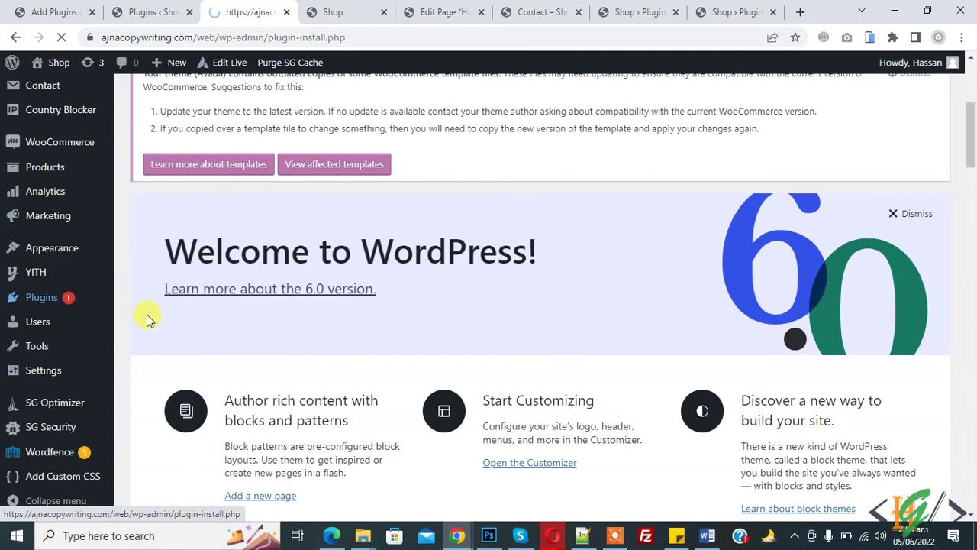
Step: Search for the 'Login IP & Country Restriction' plugin, then install and activate it
scroll(469, 246, down, 2)
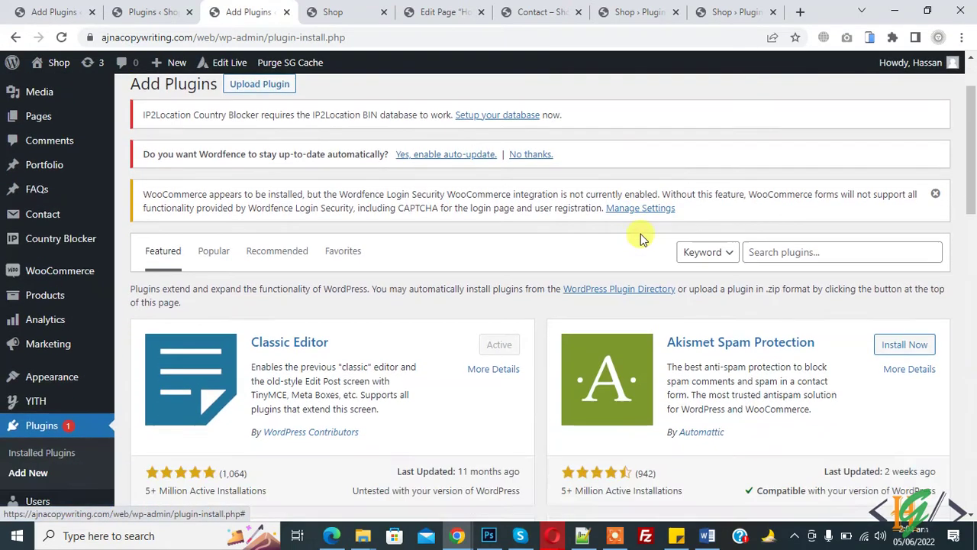
click(761, 193)
text(Login IP & Country Restriction)
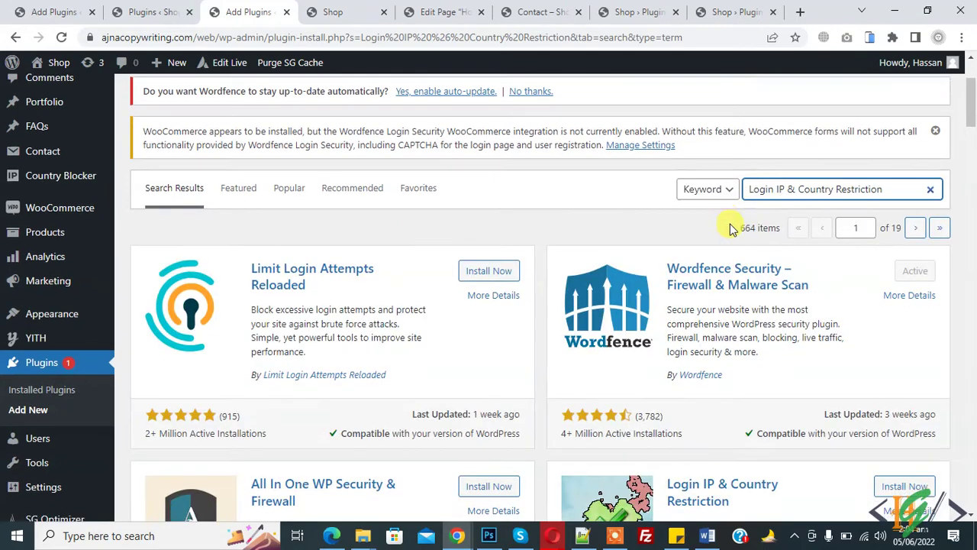
scroll(737, 244, down, 3)
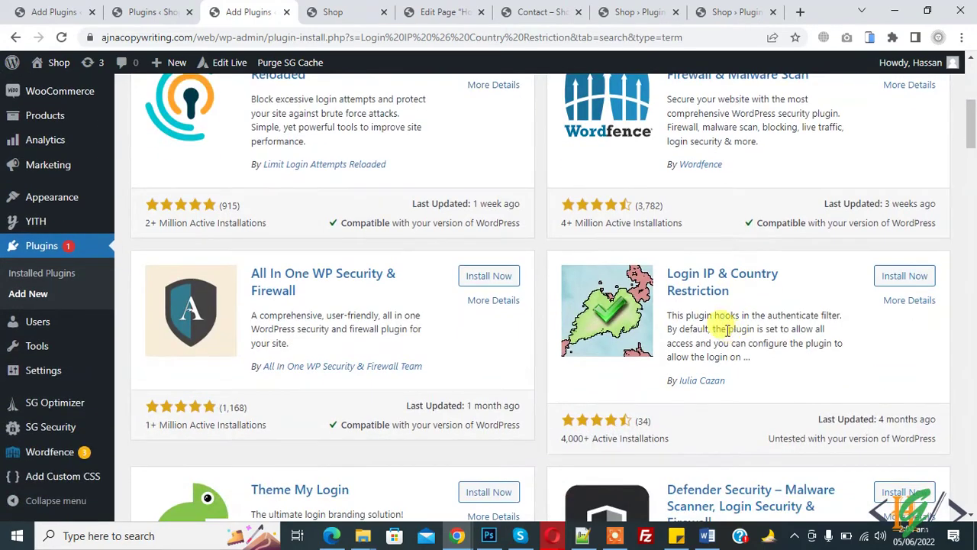
click(887, 280)
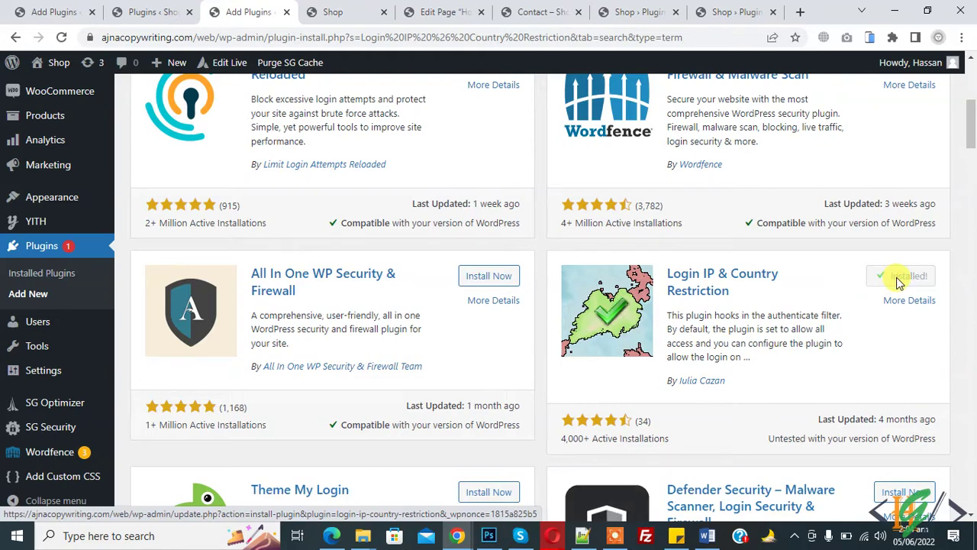
click(902, 278)
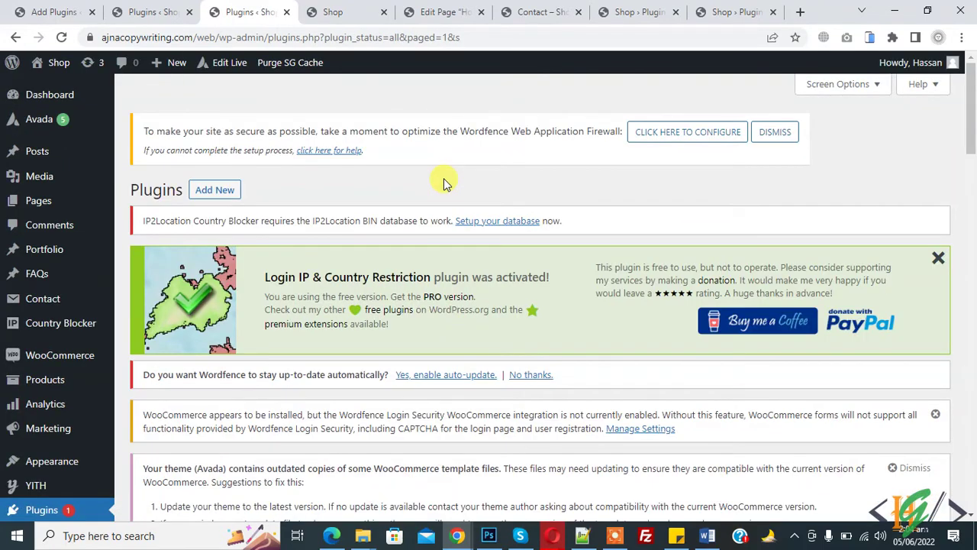
Step: Go to Settings > Login IP & Country Restriction Settings in the sidebar
scroll(447, 184, down, 5)
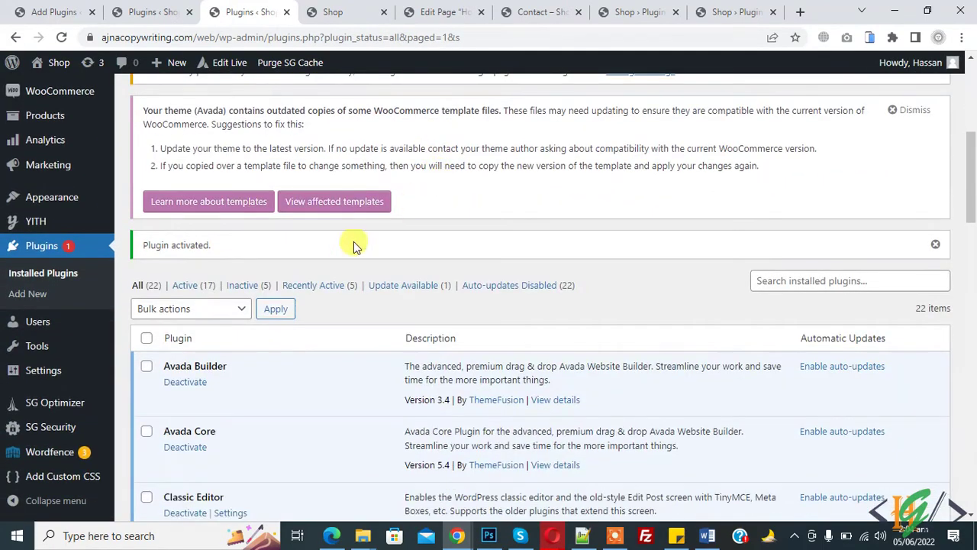
mouse_move(55, 379)
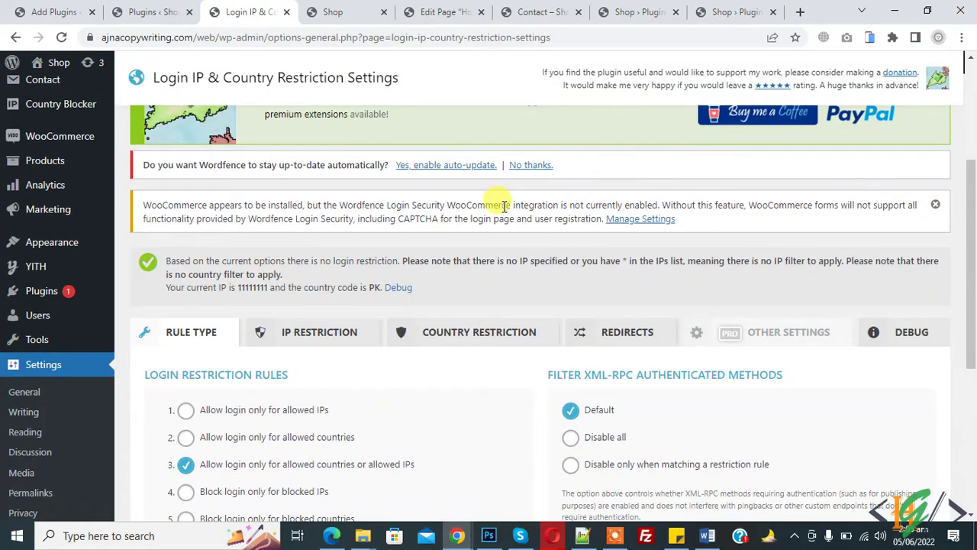
Step: Select rule 6, 'Block login only for blocked countries or blocked IPs', and save
scroll(504, 204, down, 2)
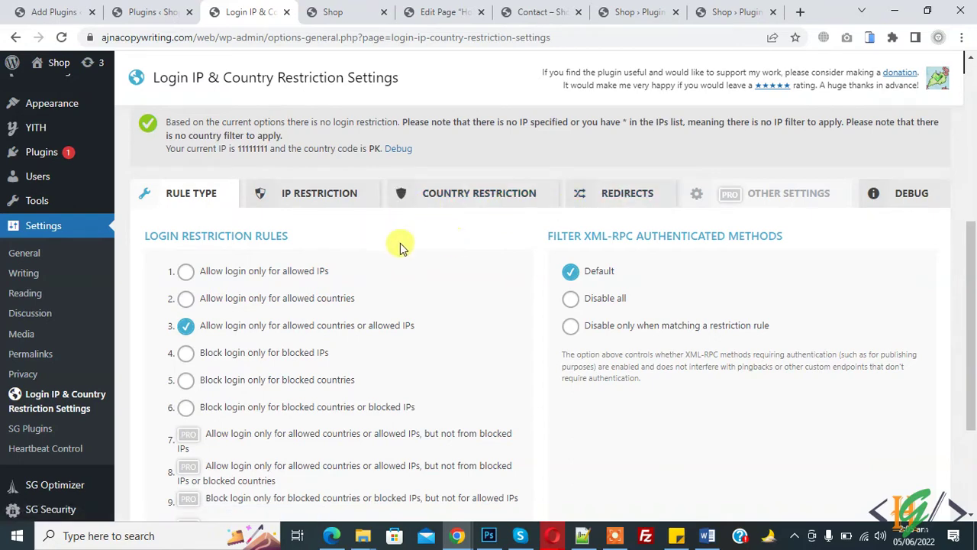
scroll(402, 247, down, 1)
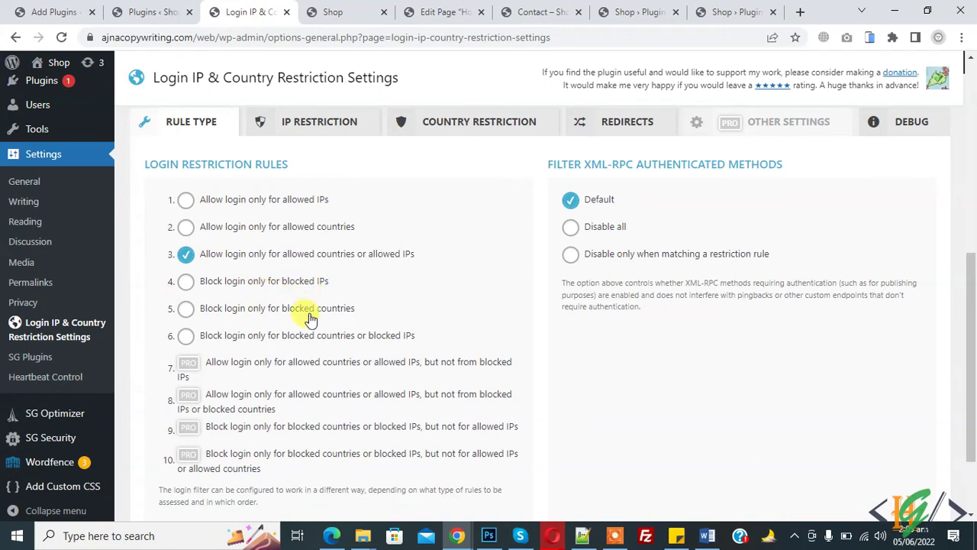
click(187, 338)
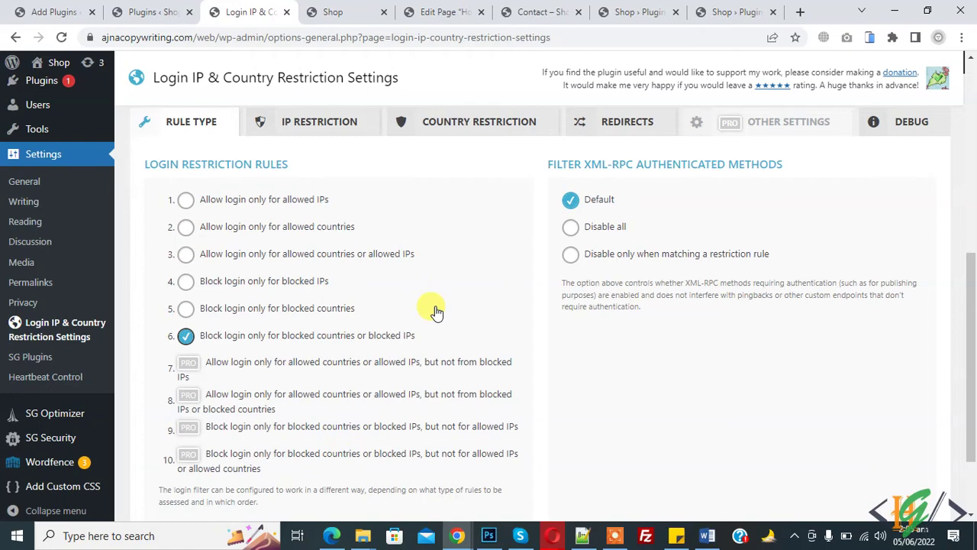
scroll(432, 324, down, 2)
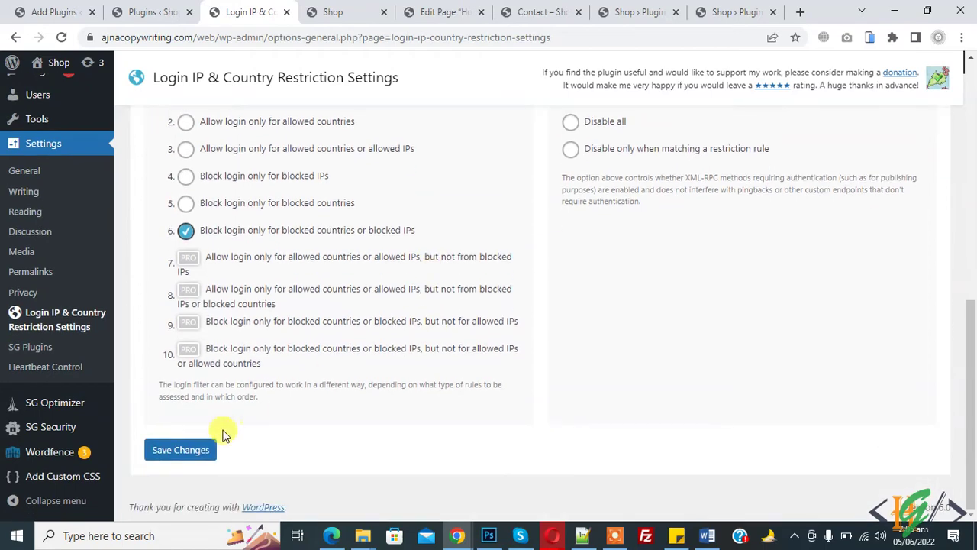
click(190, 450)
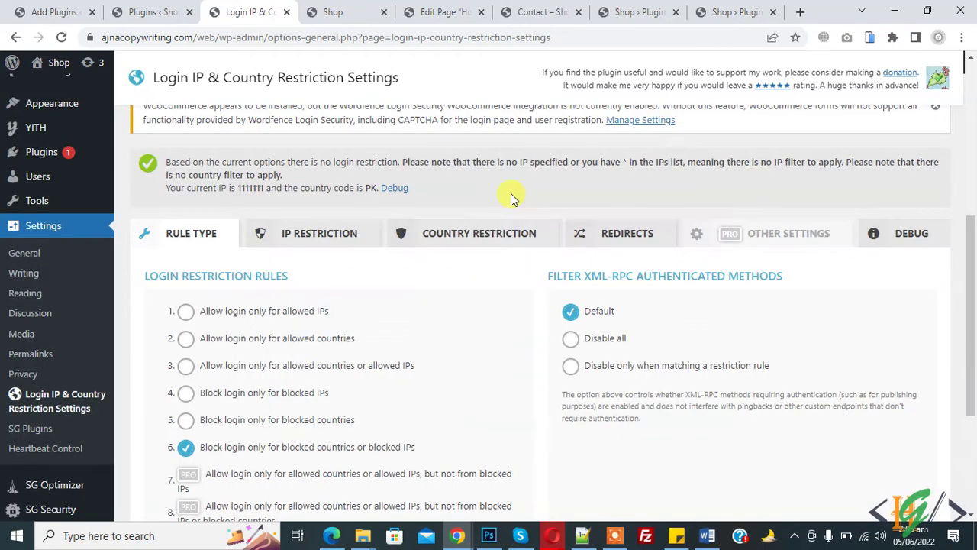
Step: On the Country Restriction tab, choose Setup Country Restriction to reveal the country lists
click(484, 238)
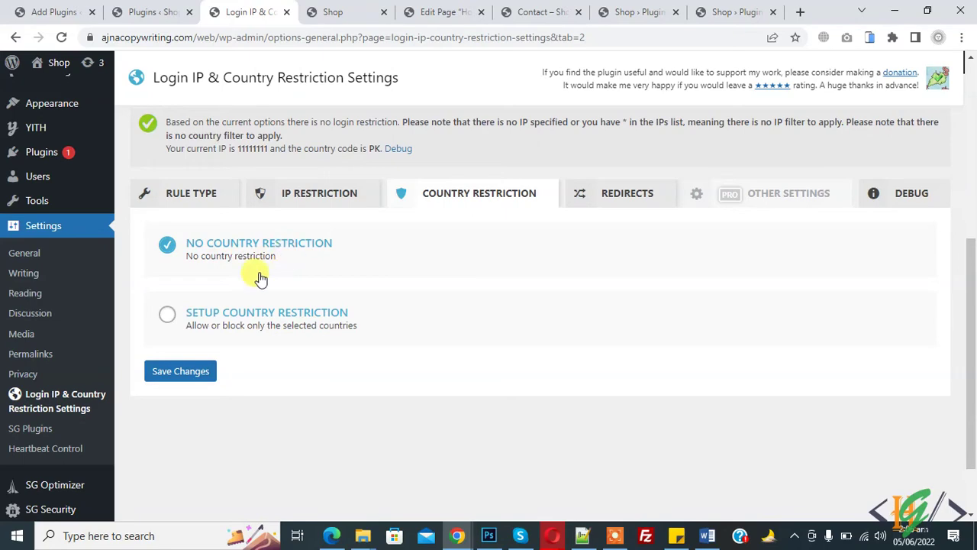
click(166, 319)
scroll(247, 283, down, 2)
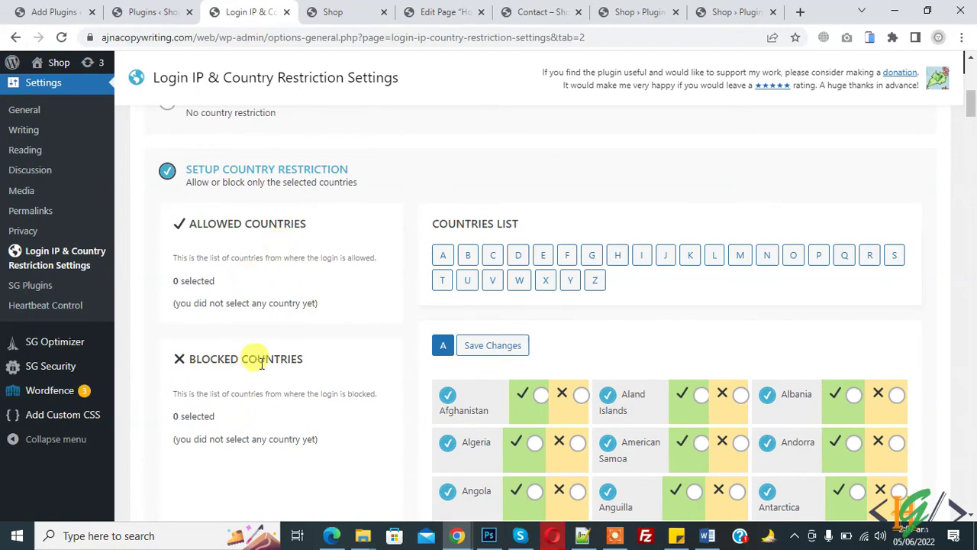
scroll(304, 342, down, 1)
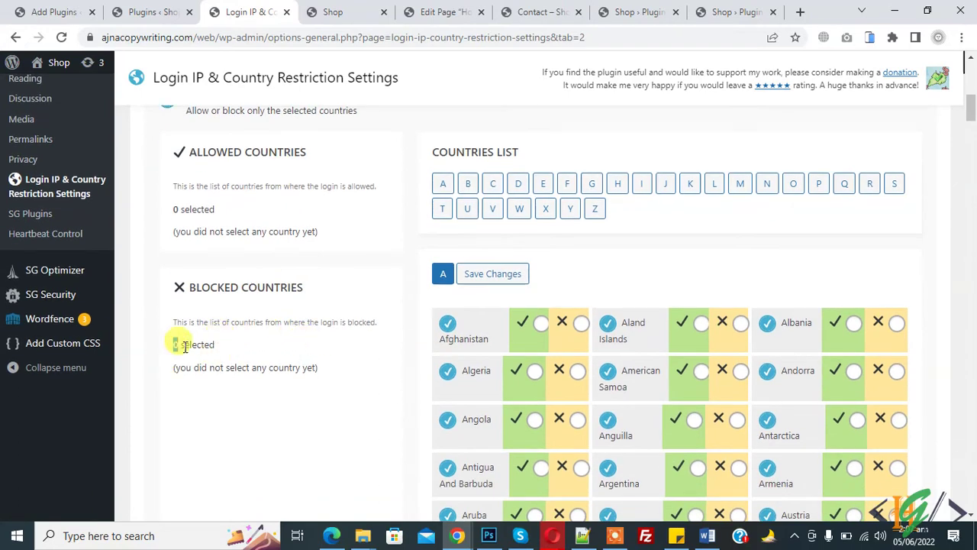
drag(173, 344, 222, 351)
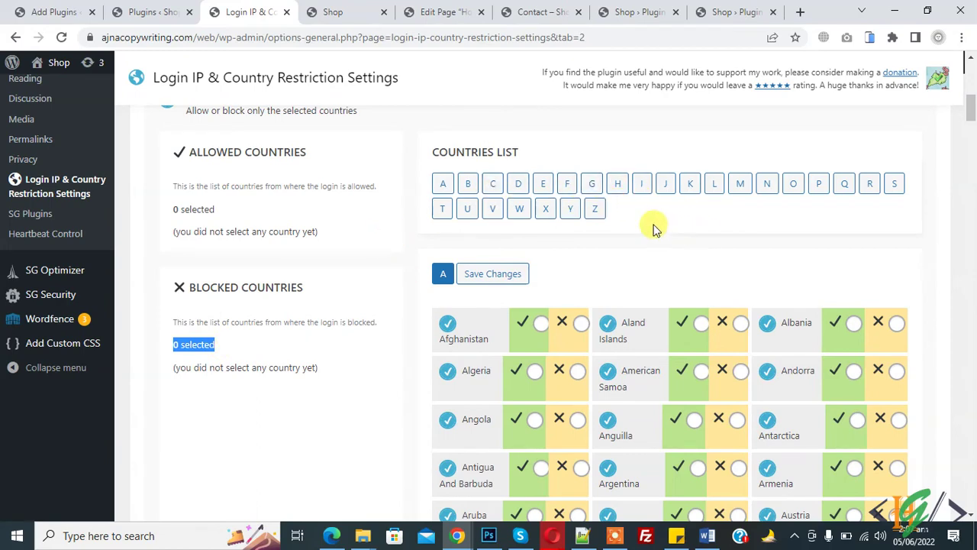
Step: Find Singapore with Ctrl+F, block it, save, then switch to the shop homepage in Edge
scroll(653, 229, down, 1)
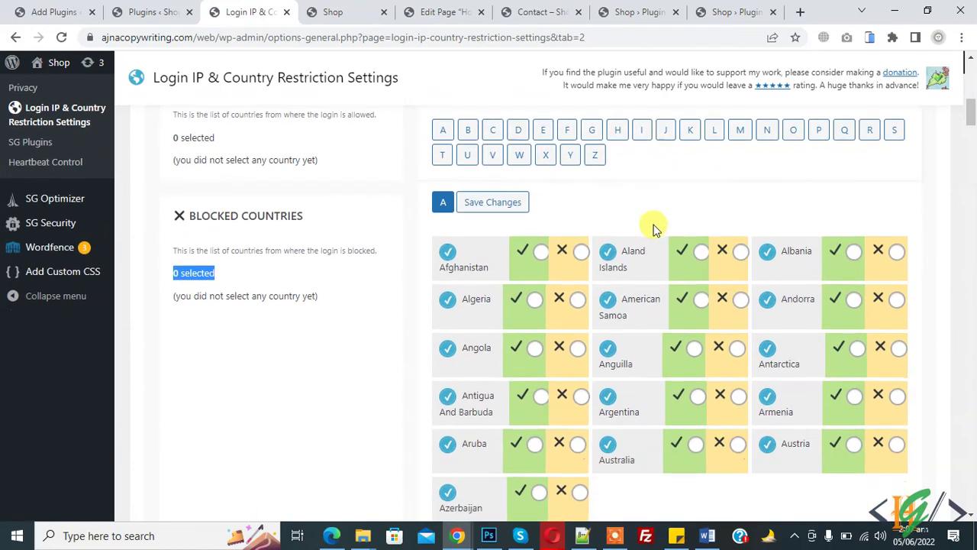
key(ctrl+f)
text(sin)
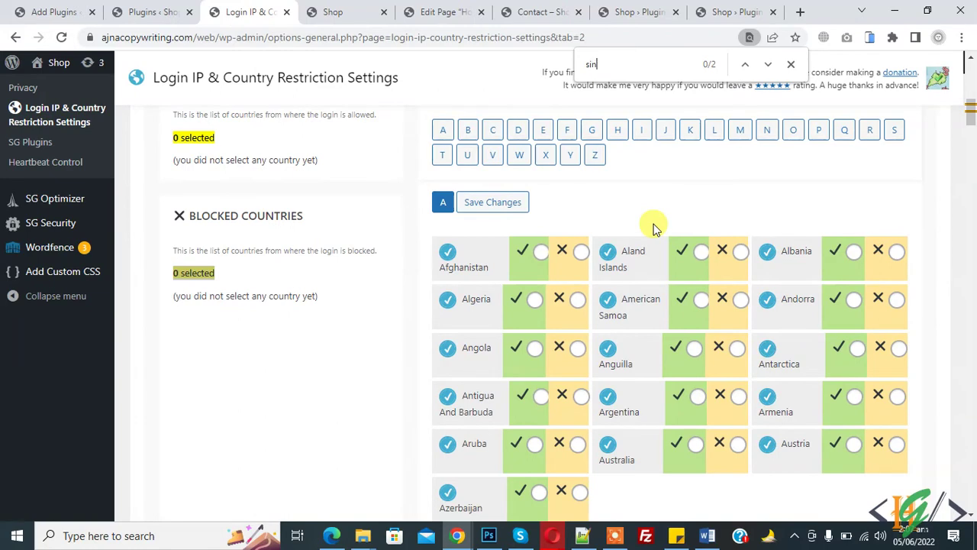
text(gapo)
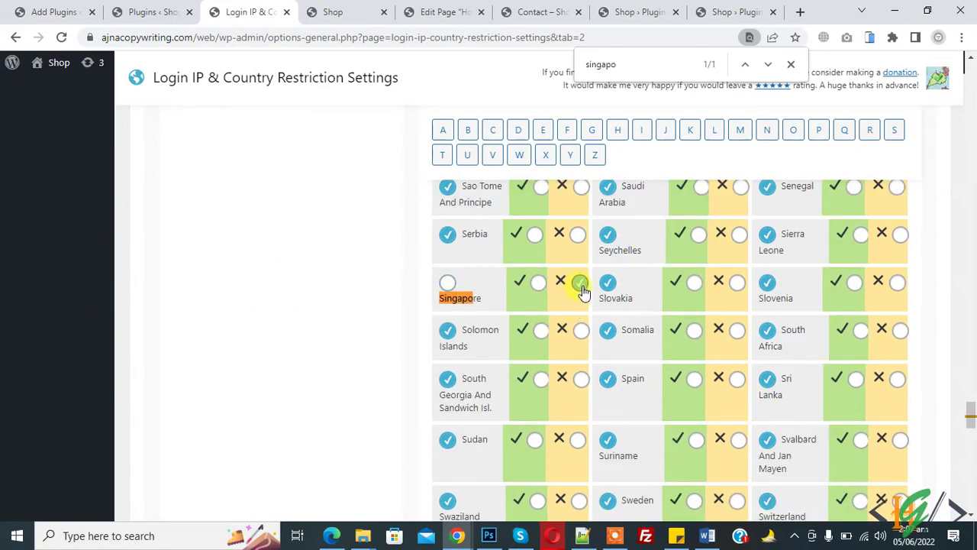
scroll(497, 290, up, 4)
click(473, 256)
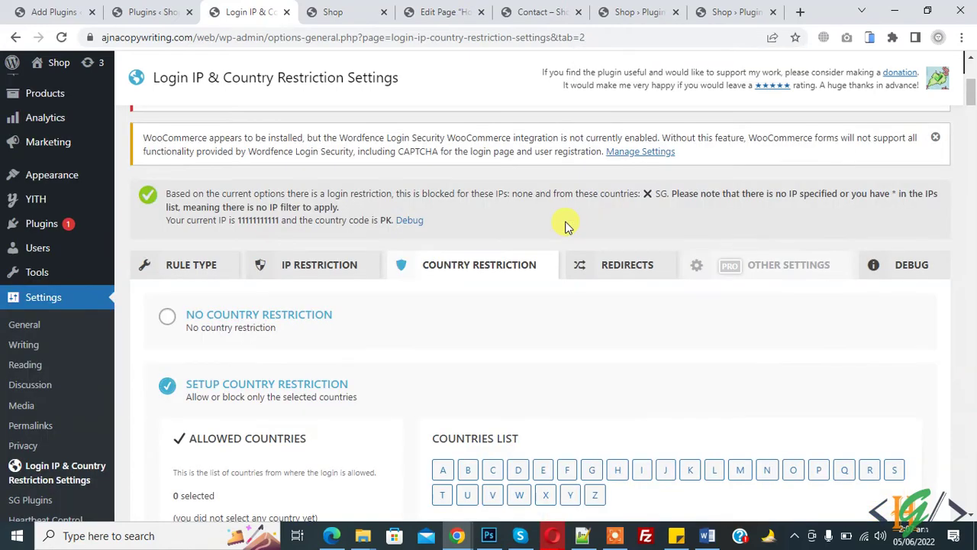
scroll(523, 191, down, 6)
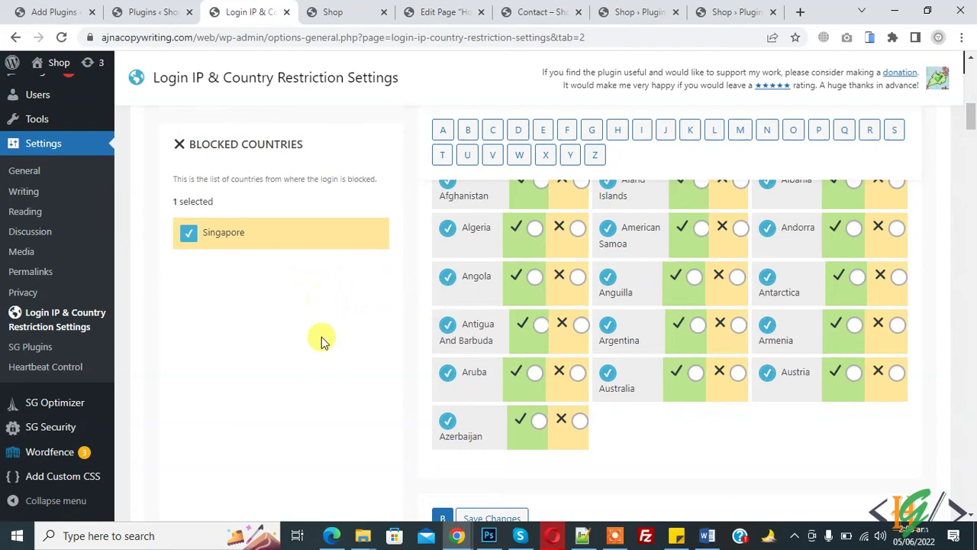
click(331, 535)
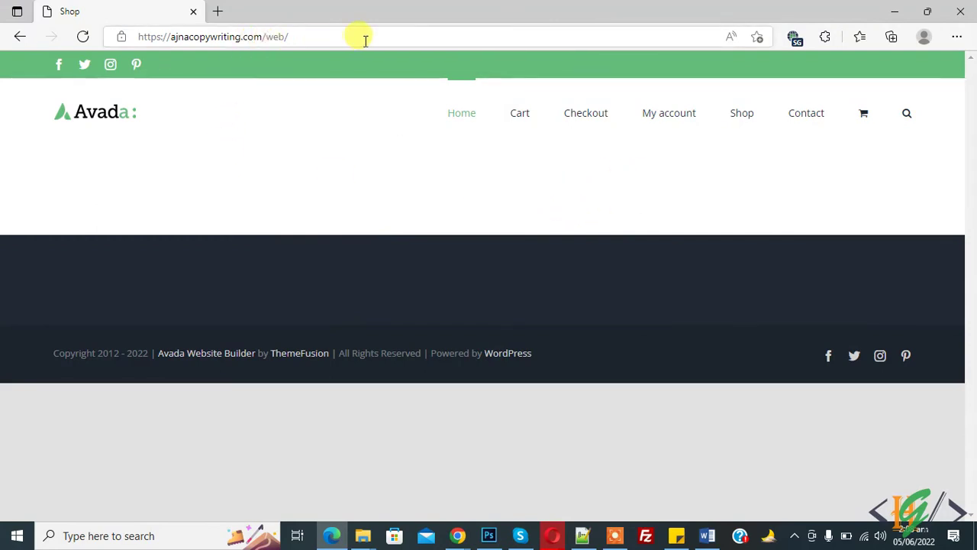
Step: Load the site's wp-login page in Edge, confirm 'Forbidden!', then return to Chrome's plugin settings
click(397, 36)
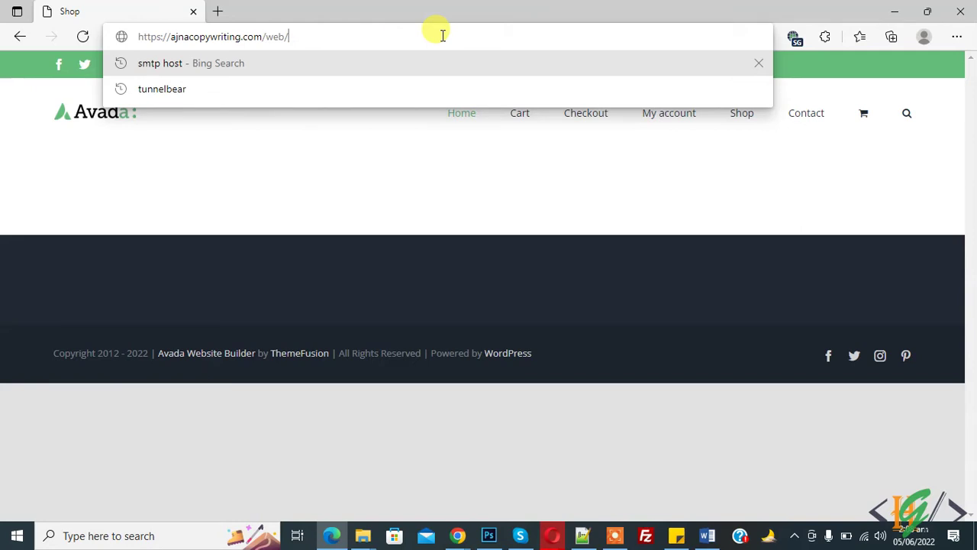
text(wp-login)
key(Return)
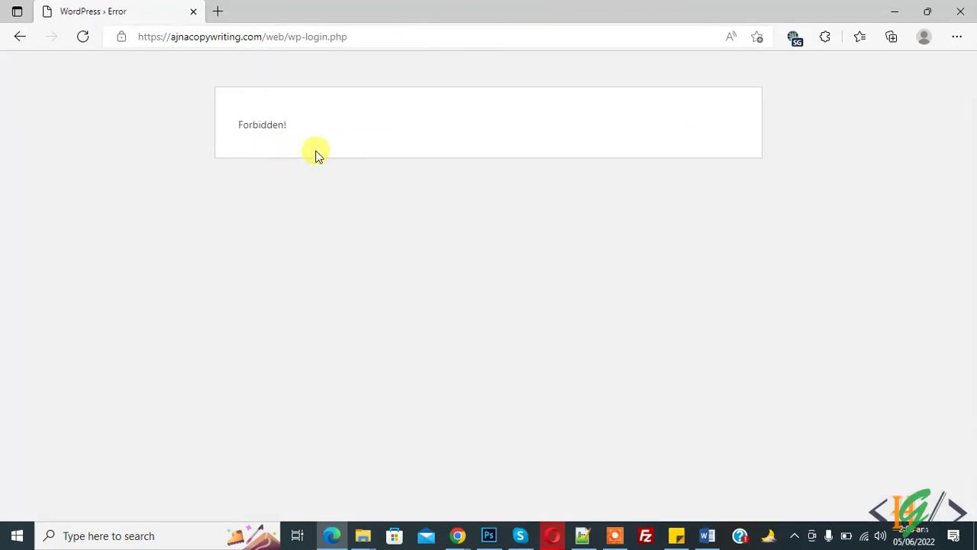
drag(234, 122, 319, 131)
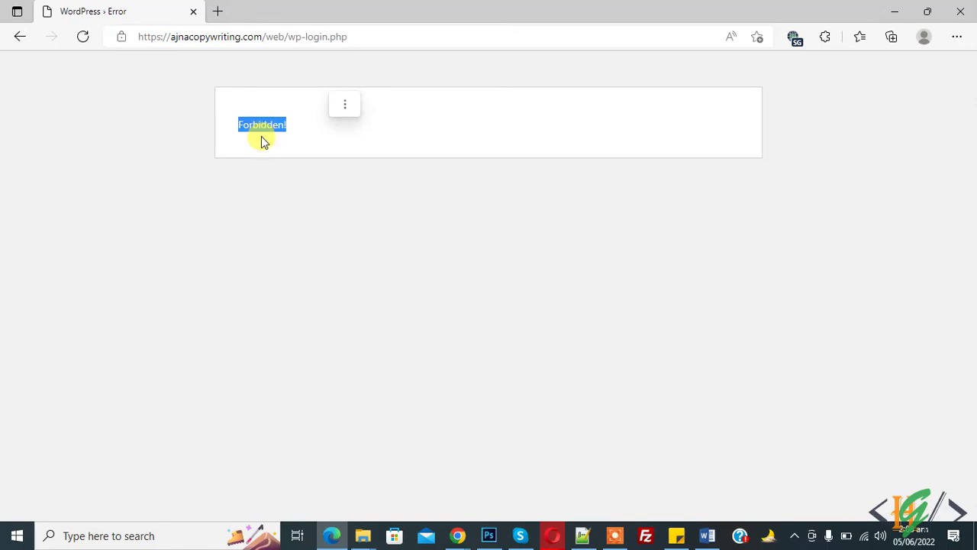
click(330, 536)
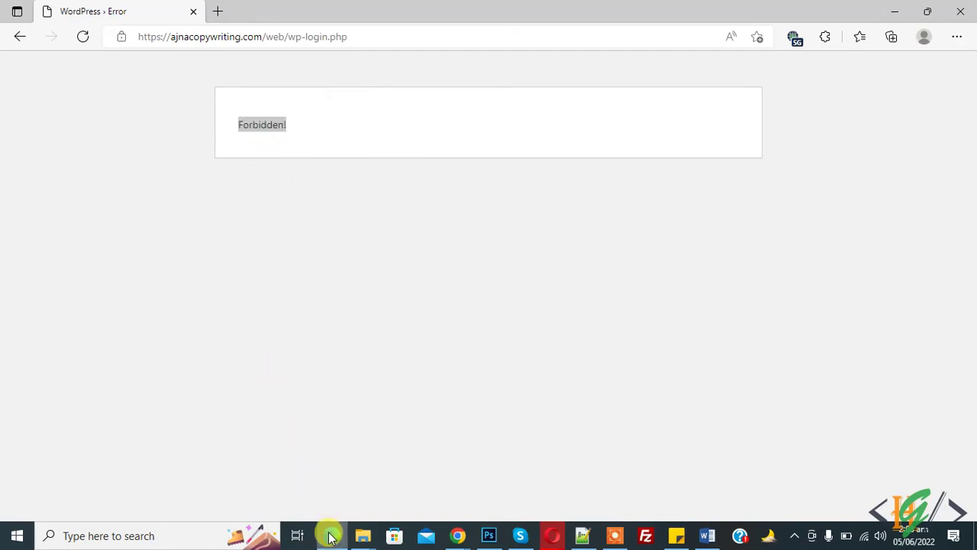
scroll(316, 365, up, 5)
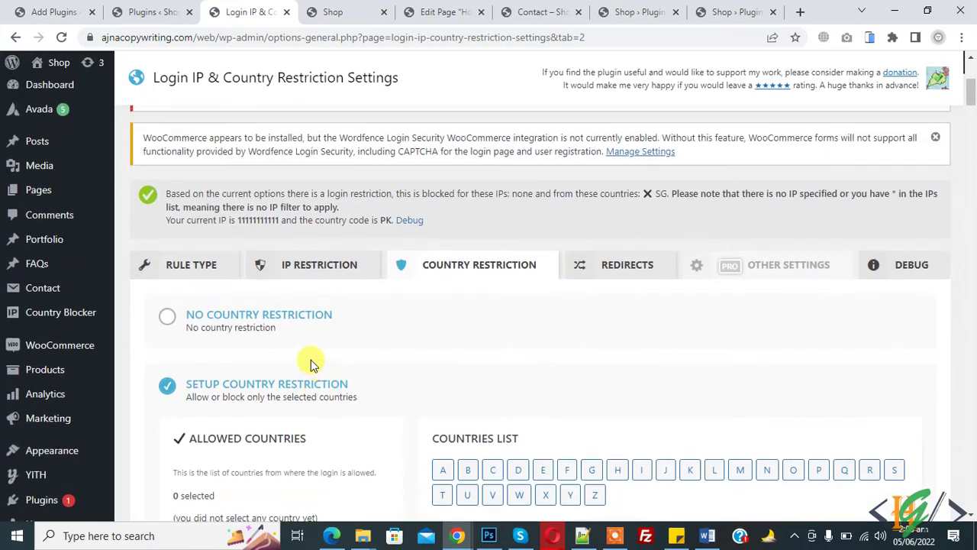
Step: Switch to the plugin's IP Restriction tab
click(299, 279)
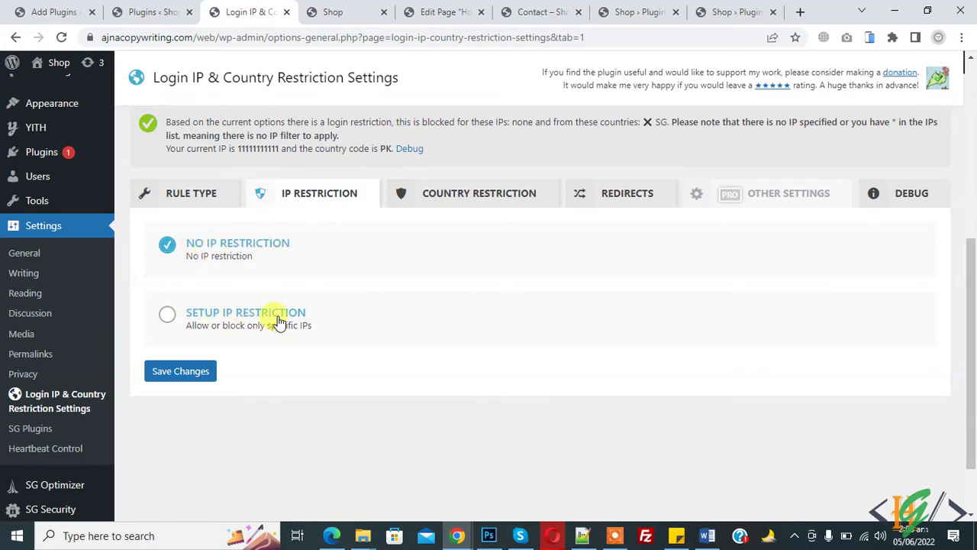
Step: Choose Setup IP Restriction and place the cursor in the Block Specific IPs box
click(174, 324)
scroll(168, 298, down, 1)
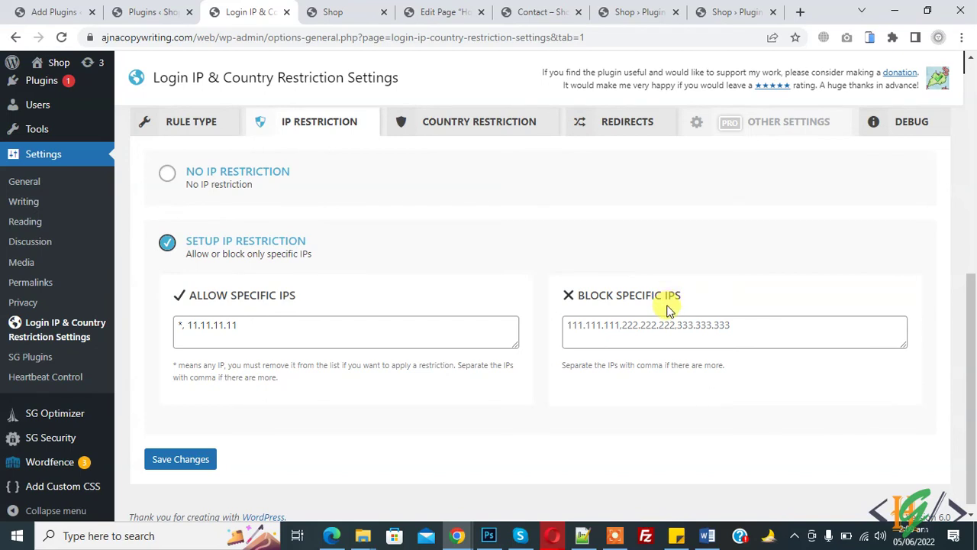
click(600, 336)
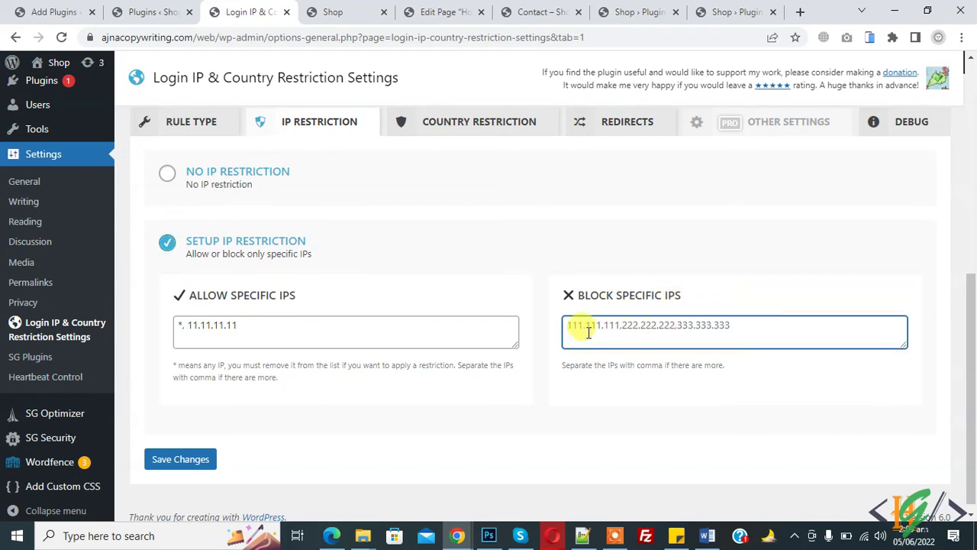